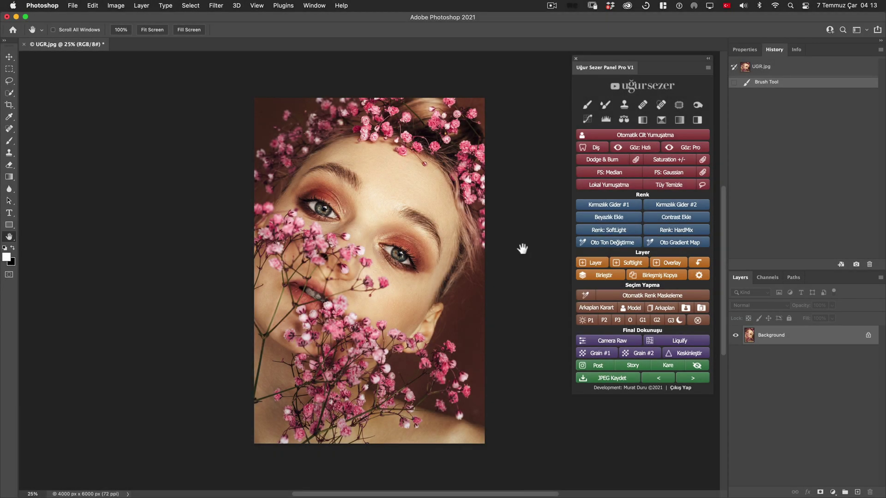
Step: Add a Dodge & Burn group and inspect the Parlatma 1 and 2 layers in its Dodge subgroup
left_click(603, 161)
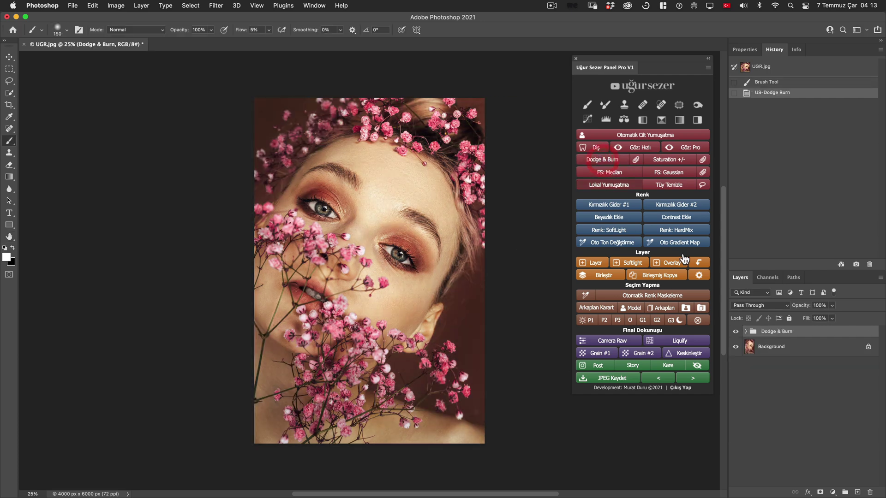
left_click(746, 331)
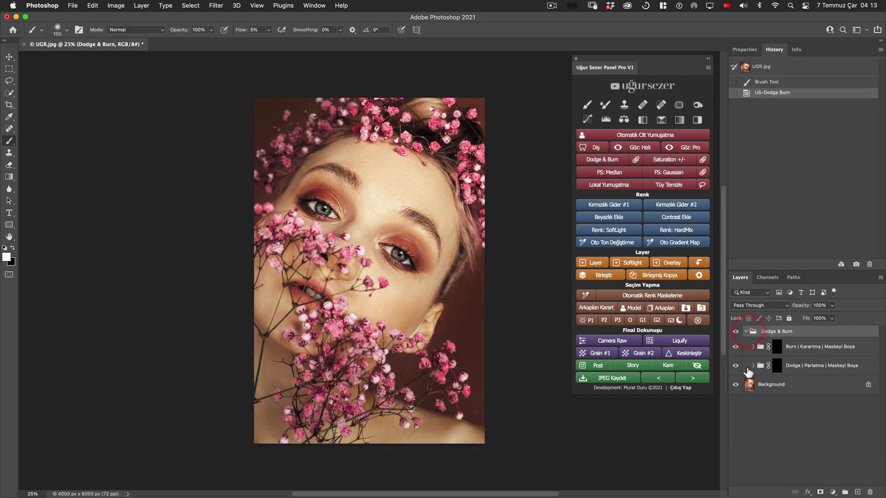
left_click(753, 366)
left_click(795, 461)
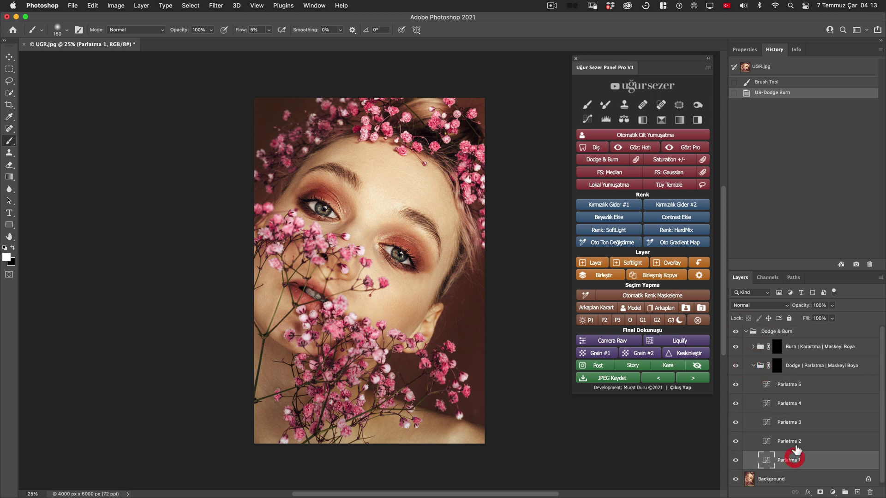
left_click(793, 442)
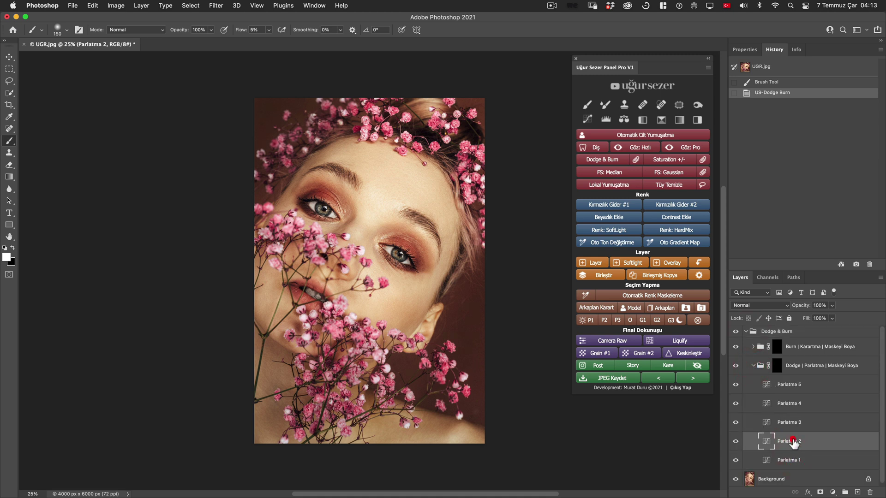
left_click(753, 365)
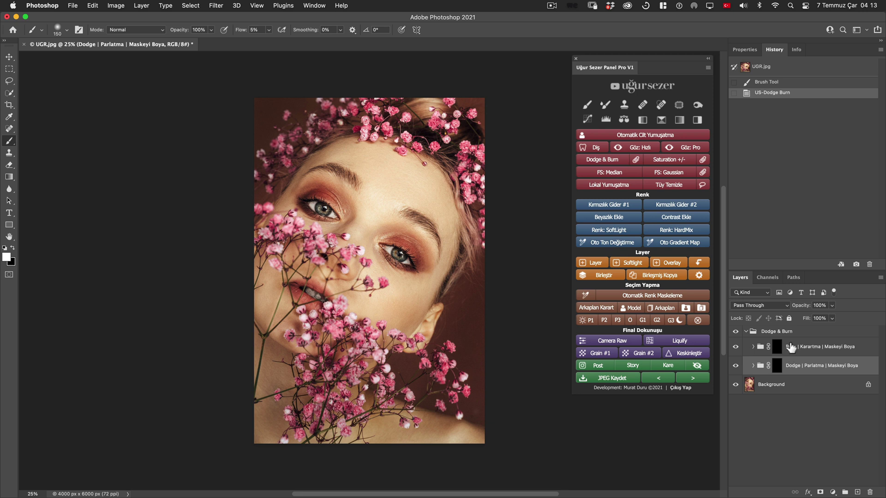
left_click(769, 330)
left_click(746, 332)
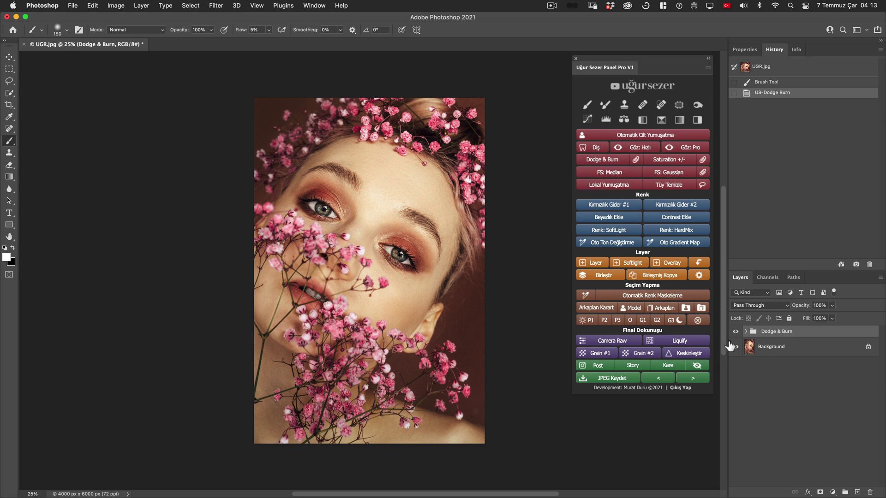
Step: Expand the Dodge & Burn group to check the Burn subgroup's Karartma layers, then collapse it
left_click(746, 331)
left_click(753, 347)
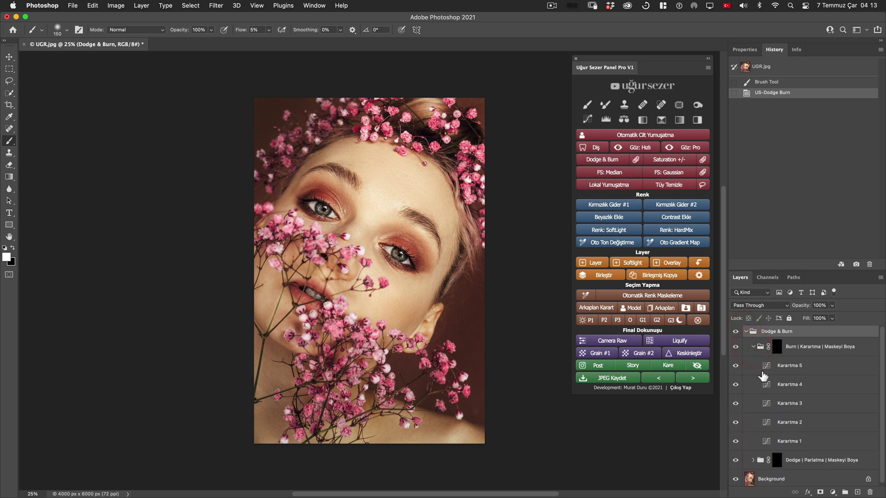
left_click(659, 378)
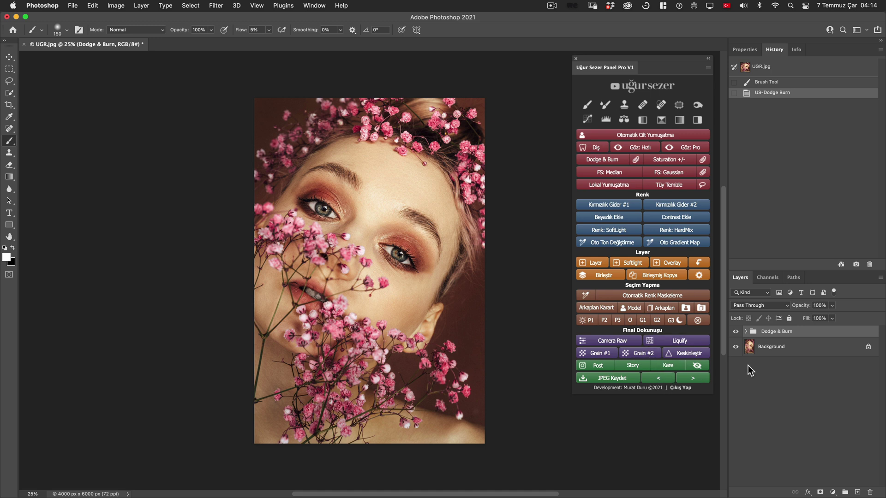
left_click(745, 331)
left_click(752, 347)
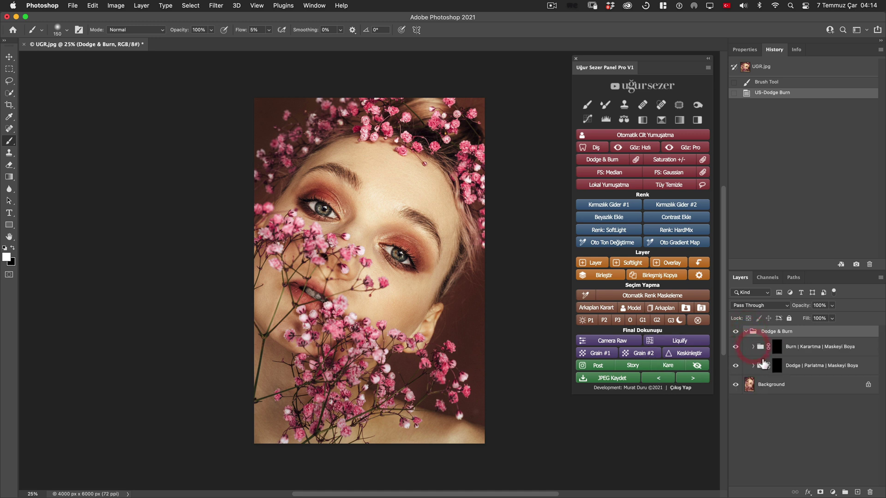
left_click(745, 332)
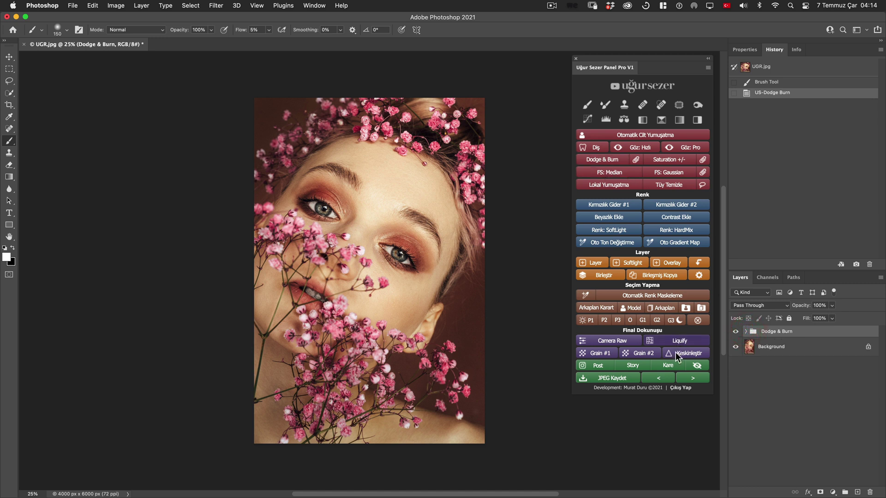
Step: Undo and redo adding the Dodge & Burn group, then reveal its Burn subgroup's Karartma layers
left_click(670, 379)
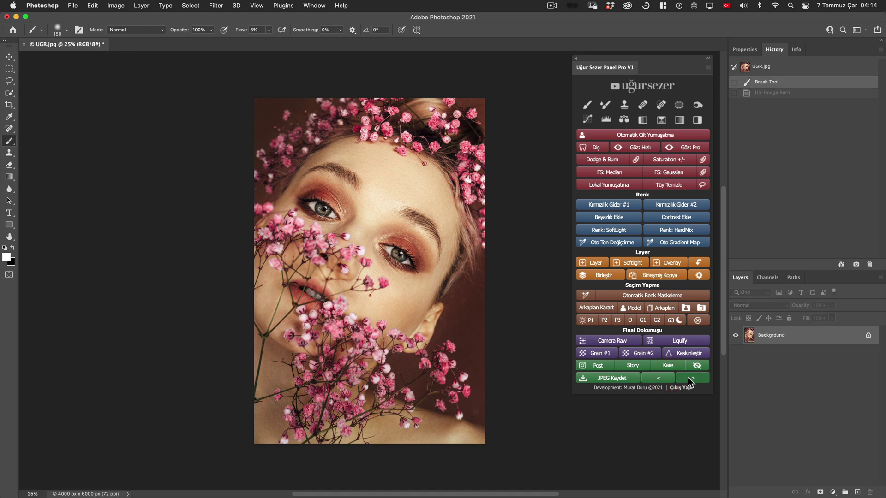
left_click(690, 379)
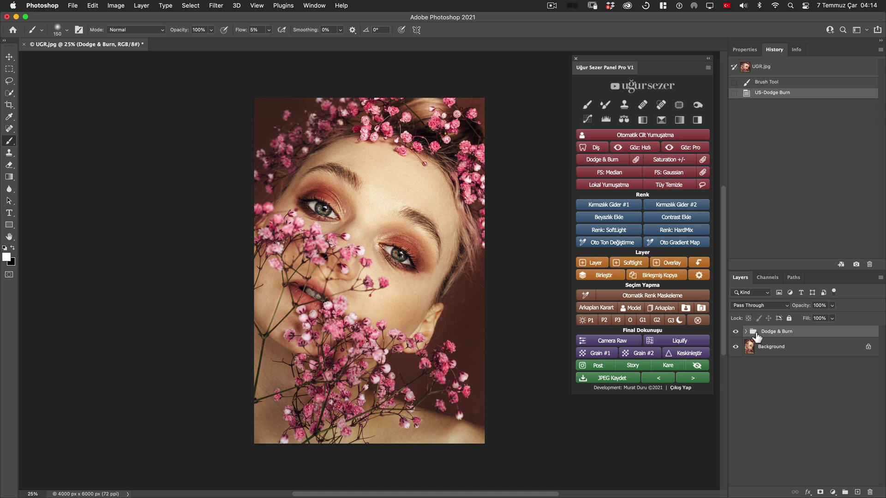
left_click(746, 331)
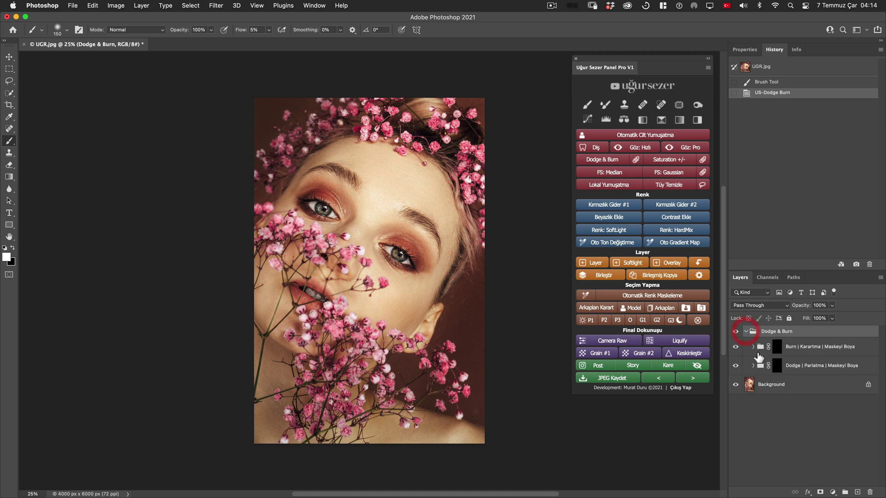
left_click(753, 346)
Step: Select Karartma 5, 4 and 3, then collapse the Burn subgroup and Dodge & Burn group
left_click(787, 365)
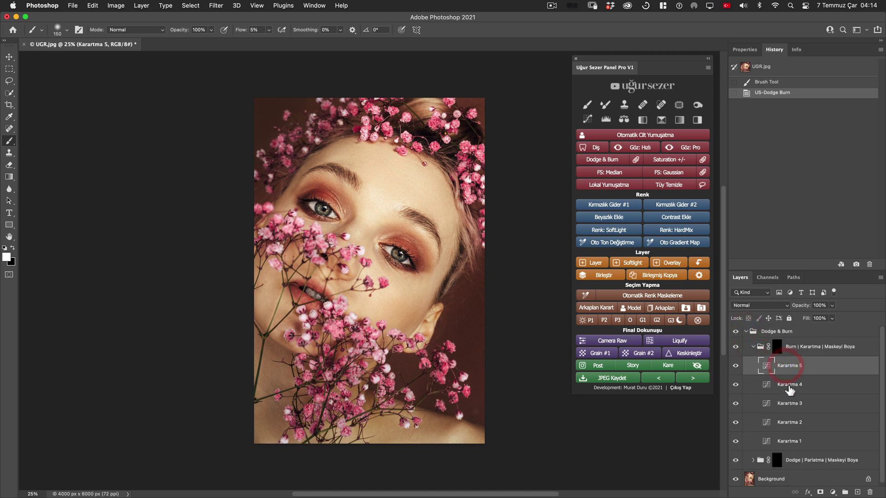
left_click(789, 386)
left_click(791, 403)
left_click(752, 347)
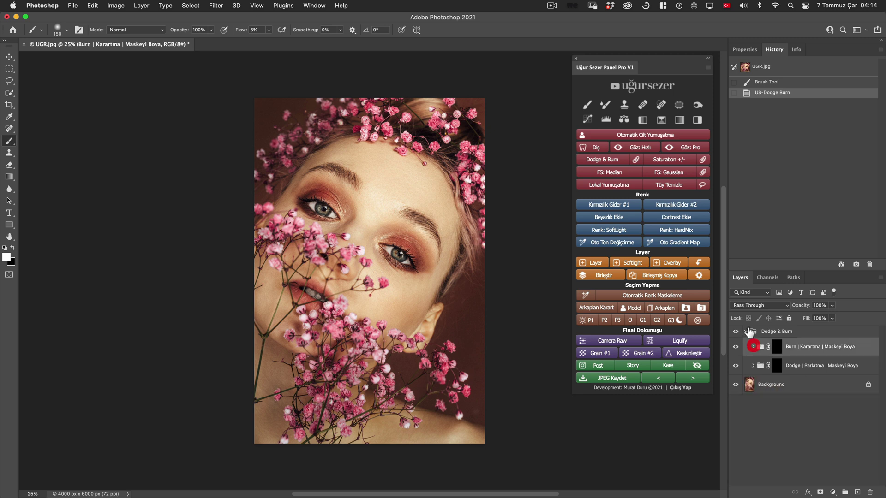
left_click(752, 331)
left_click(746, 331)
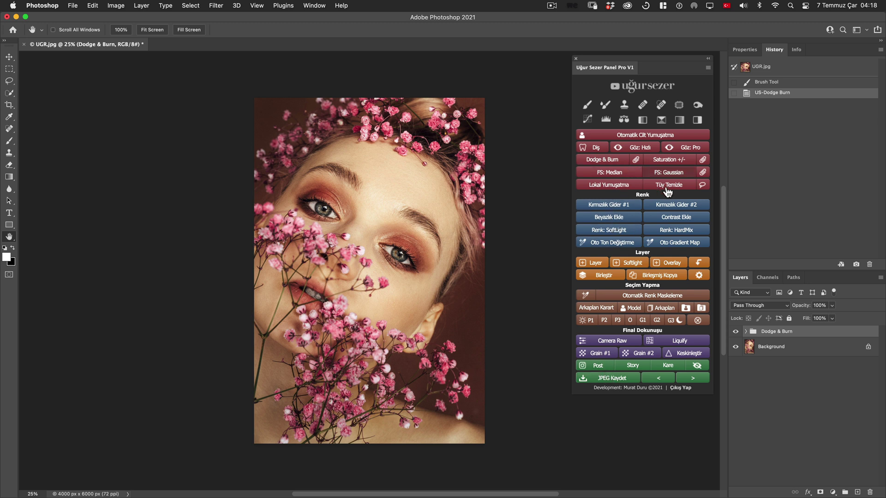
Step: Apply Oto Gradient Map for a black-and-white portrait, then run JPEG Kaydet
left_click(679, 120)
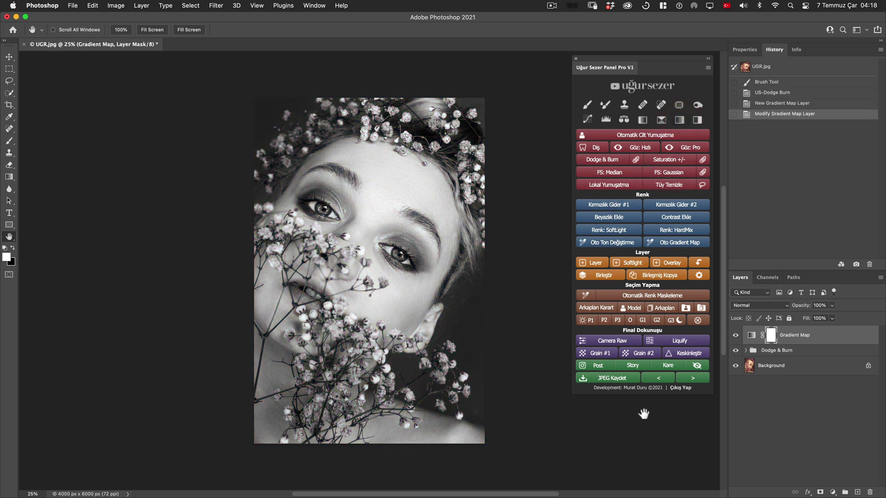
left_click(617, 381)
Step: Replace the Gradient Map with a Curves 1 contrast S-curve, export the JPEG, and show all windows
left_click_drag(769, 335, 872, 492)
left_click(832, 492)
left_click(830, 336)
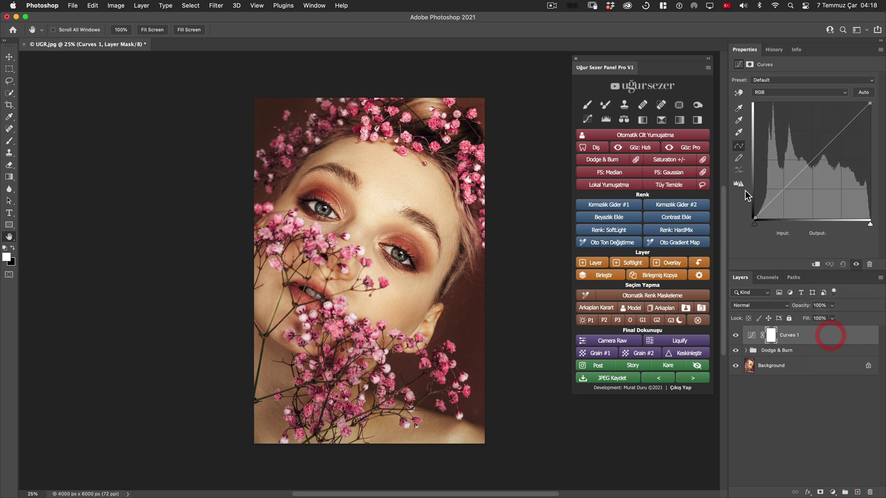
left_click_drag(838, 137, 837, 133)
mouse_move(787, 185)
left_mouse_down()
mouse_move(790, 199)
mouse_move(784, 194)
left_mouse_up()
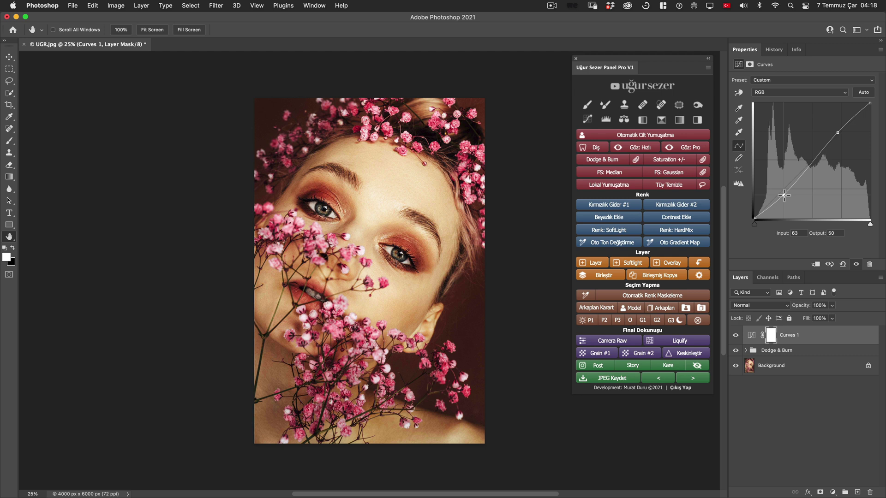
left_click(617, 377)
key("ctrl+Up")
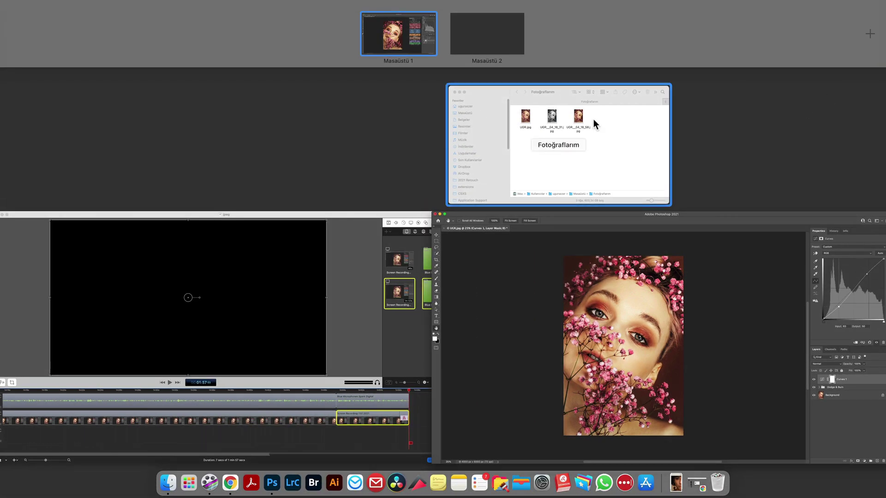
Step: Bring the Fotoğraflarım folder forward and step from UGR.jpg through the exported JPEGs
left_click(593, 119)
left_click_drag(479, 242, 409, 185)
left_click(410, 244)
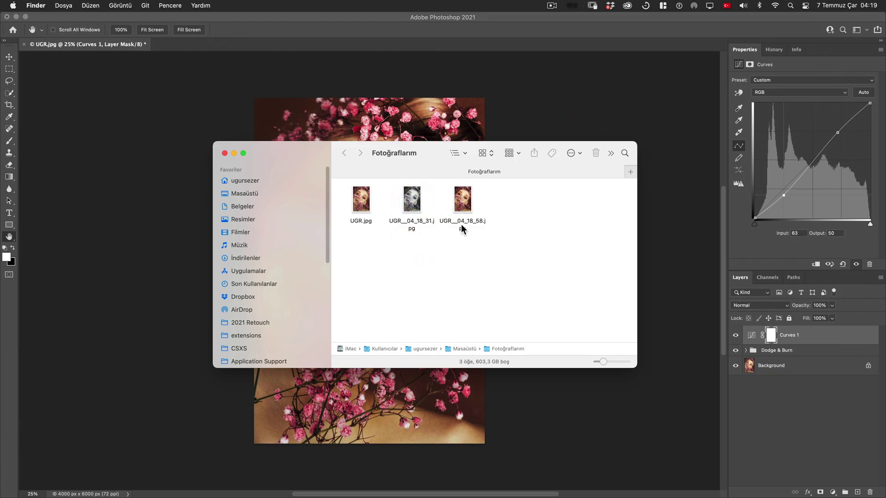
left_click(361, 196)
key("Right")
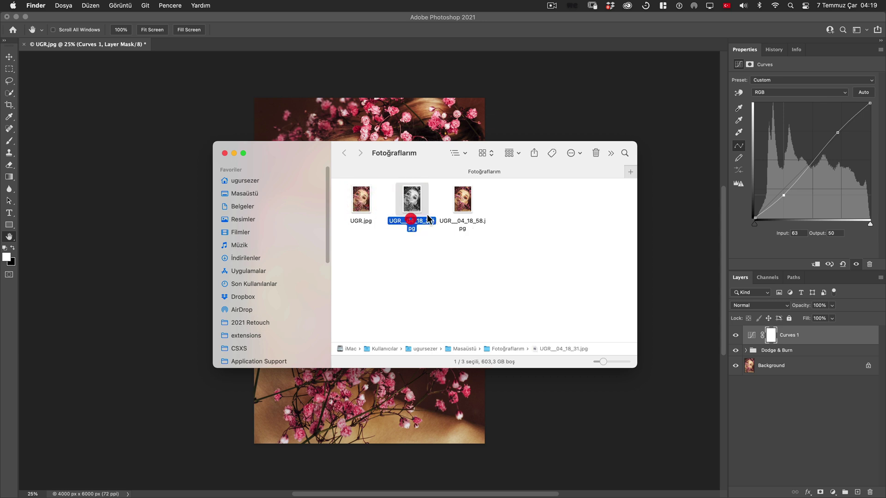
key("Right")
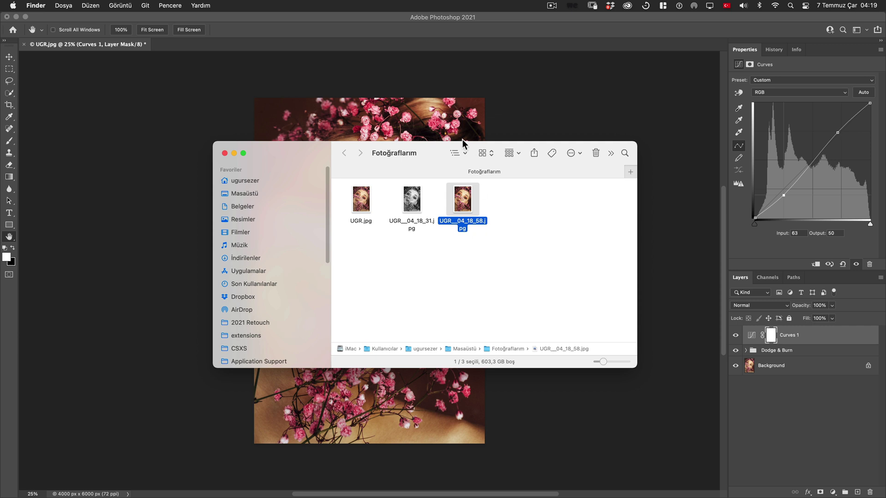
Step: Reselect UGR.jpg, select then deselect the two exported JPEGs, and return to Photoshop
left_click(362, 201)
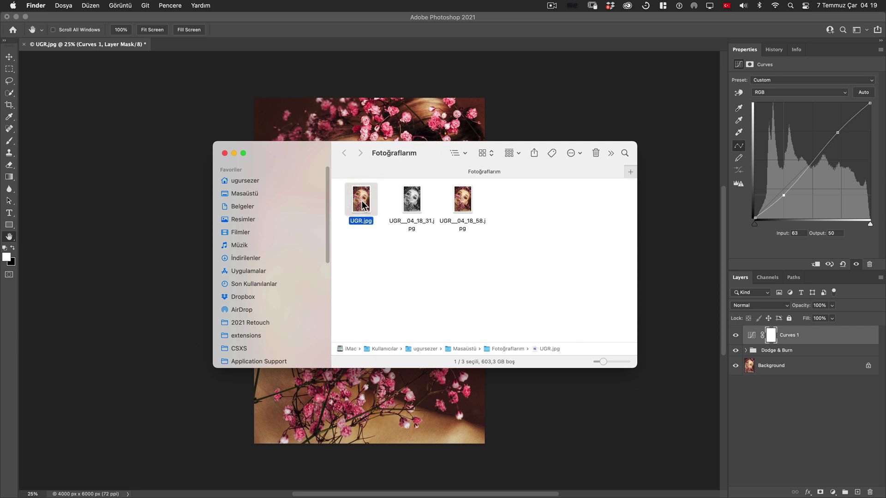
left_click_drag(492, 257, 406, 190)
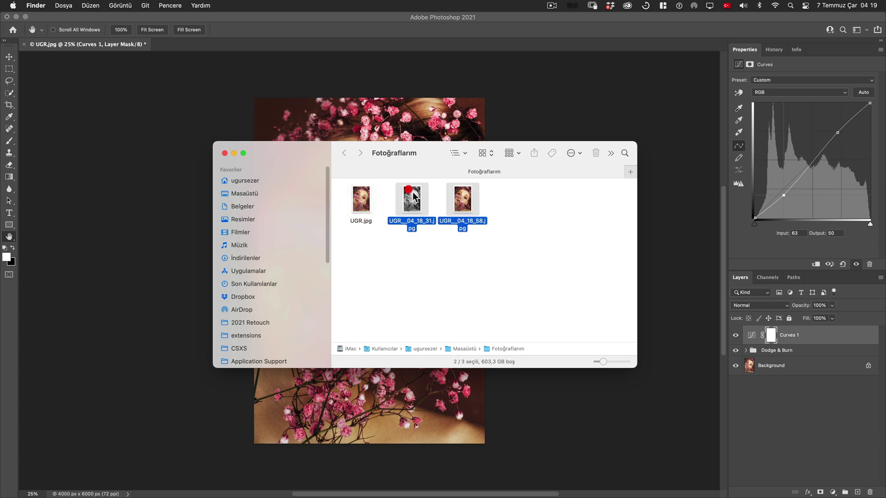
left_click(453, 246)
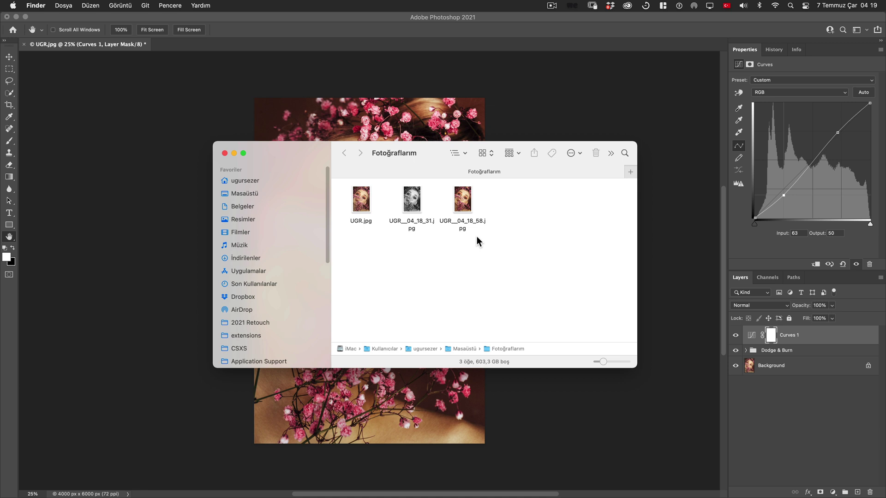
left_click(530, 25)
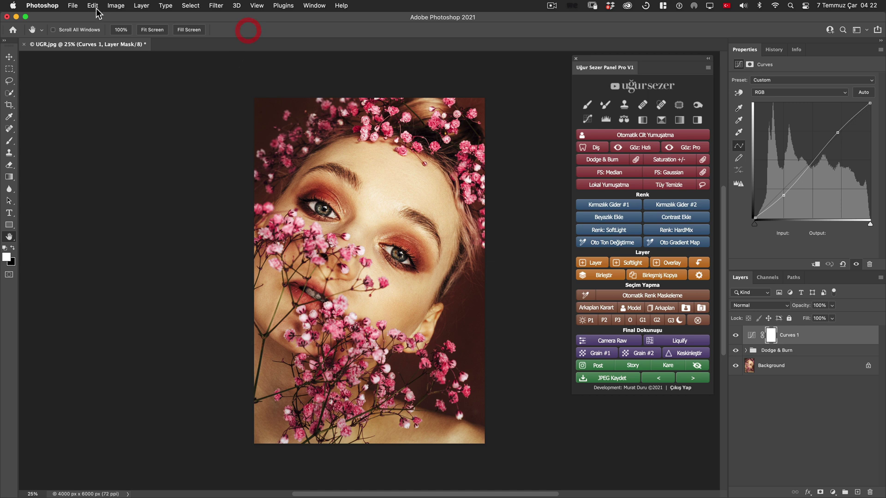
Step: Create a new blank 4000 × 6000 px document
left_click(74, 6)
left_click(77, 17)
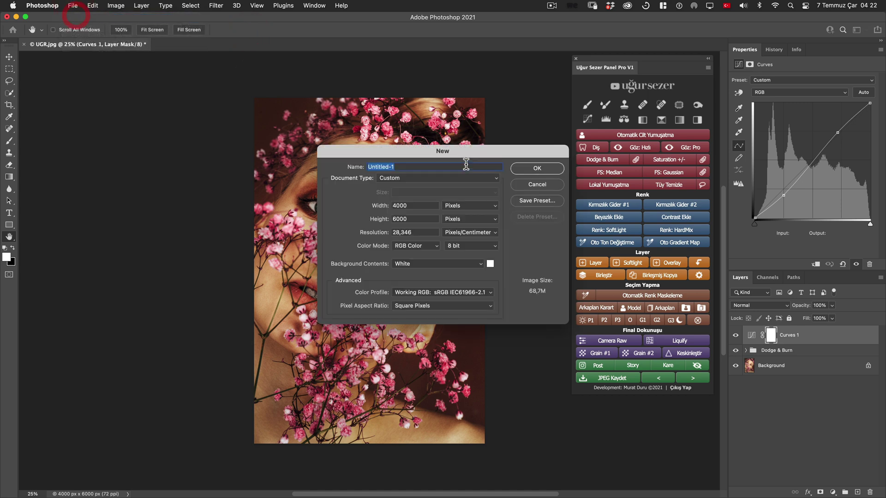
left_click(532, 168)
Step: Brush a grey zigzag stroke on the canvas and export it with JPEG Kaydet
key("b")
mouse_move(323, 264)
left_mouse_down()
mouse_move(401, 260)
mouse_move(367, 215)
mouse_move(304, 190)
mouse_move(328, 253)
left_mouse_up()
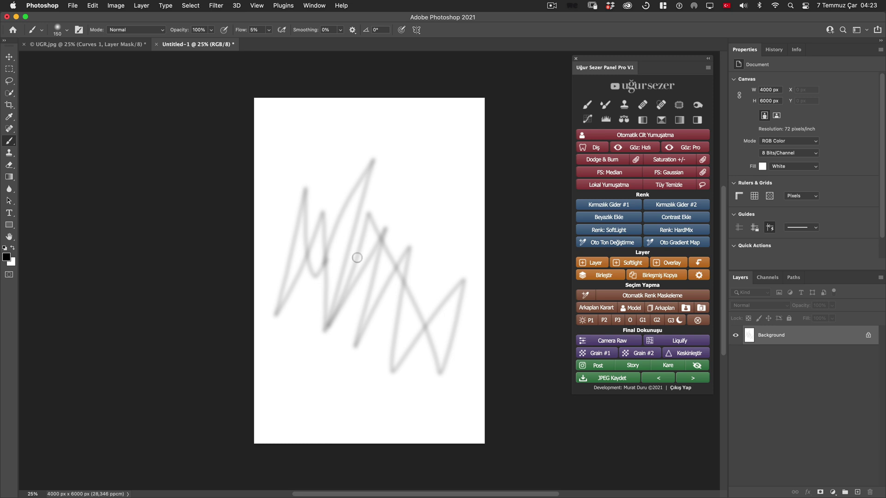
left_click(618, 378)
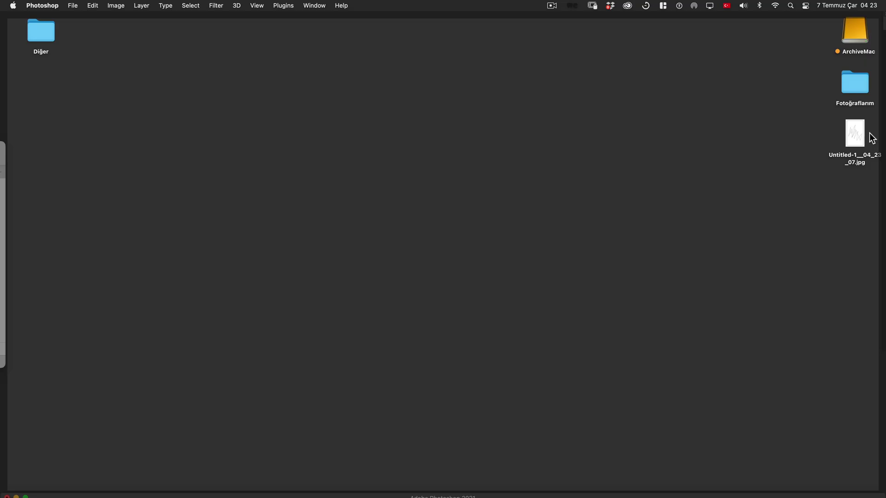
Step: Select Untitled-1__04_23_07.jpg on the desktop, deselect it, and reactivate Photoshop
left_click(855, 130)
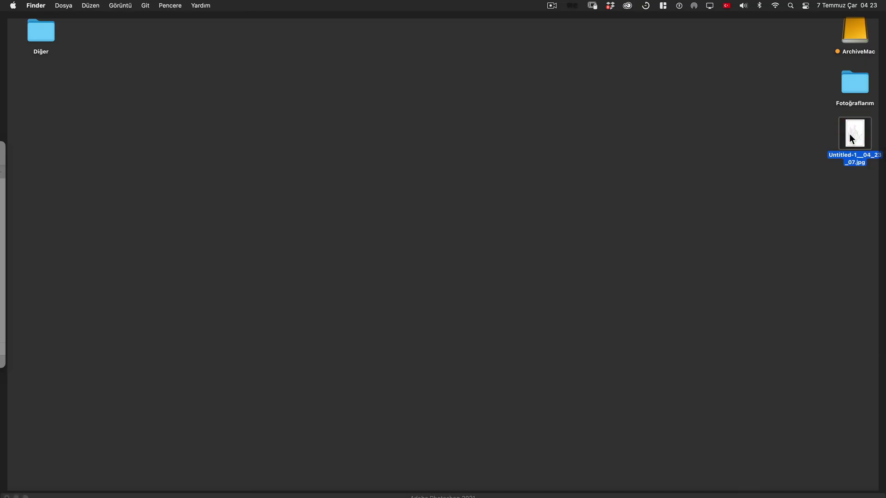
left_click(686, 185)
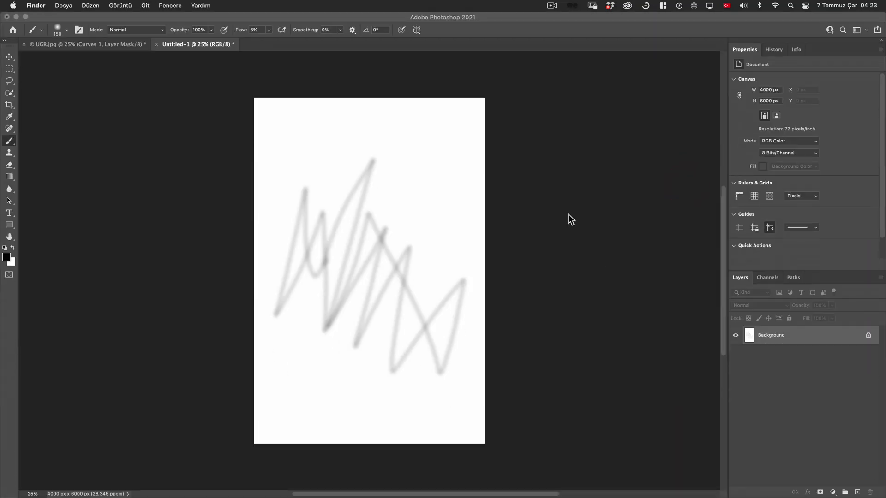
left_click(458, 35)
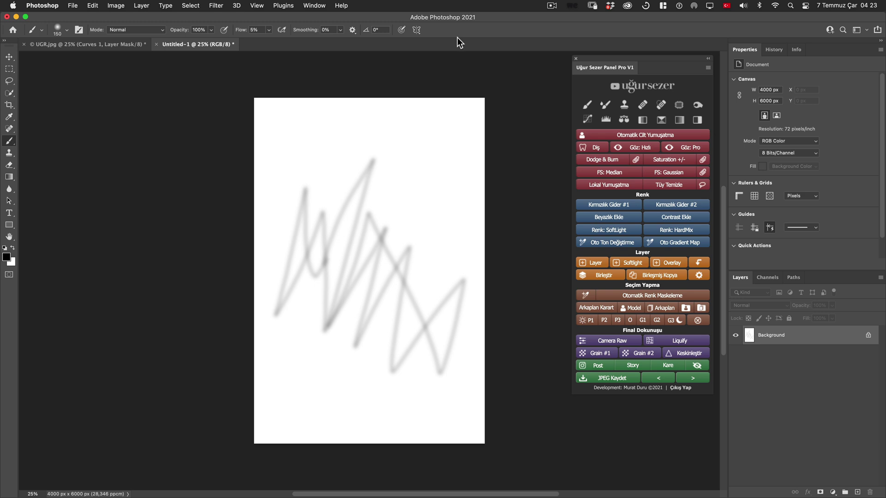
Step: Browse and dismiss the File menu, then make the drawing's canvas light grey with Post
left_click(69, 5)
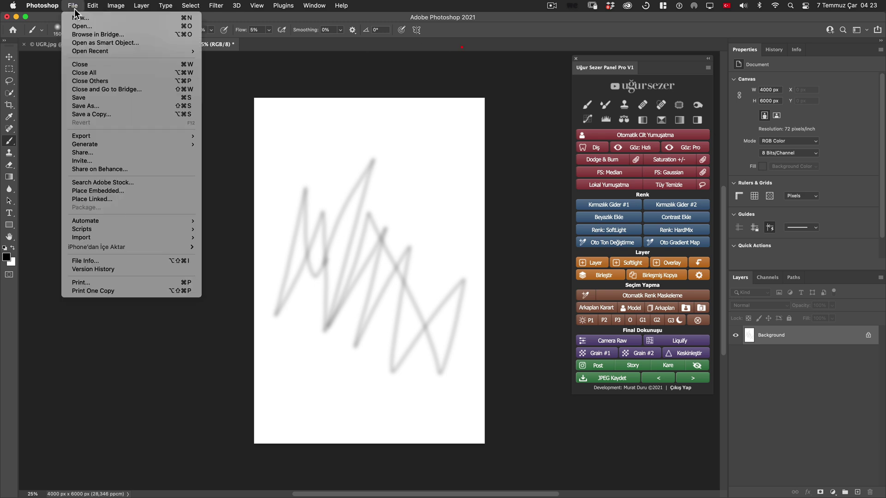
left_click(460, 38)
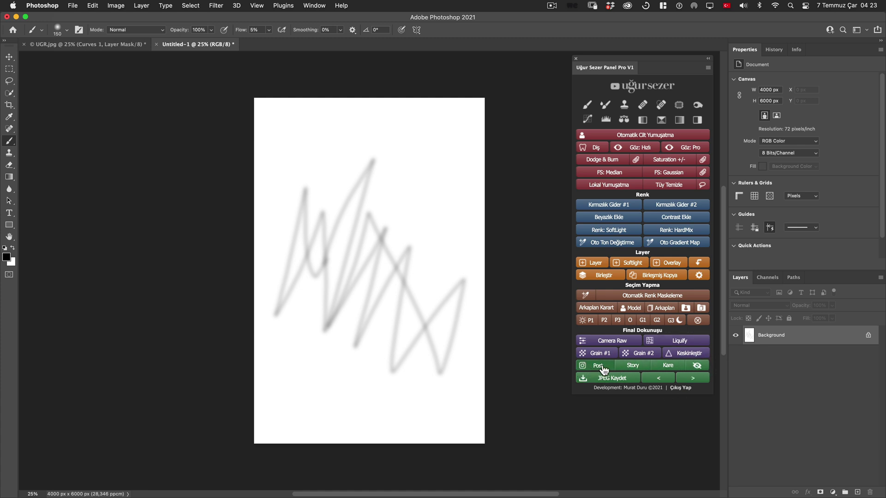
left_click(668, 372)
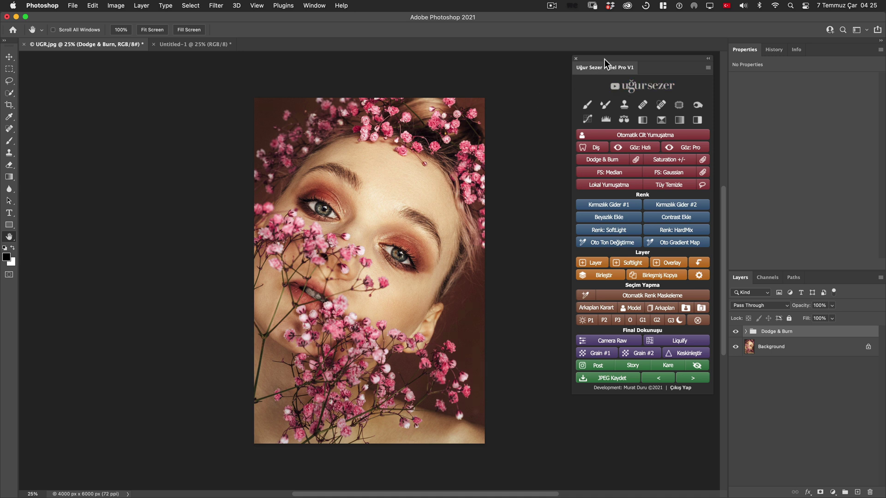
Step: Move the Uğur Sezer Panel Pro V1 slightly left and down, then click an empty area
left_click_drag(605, 59, 589, 86)
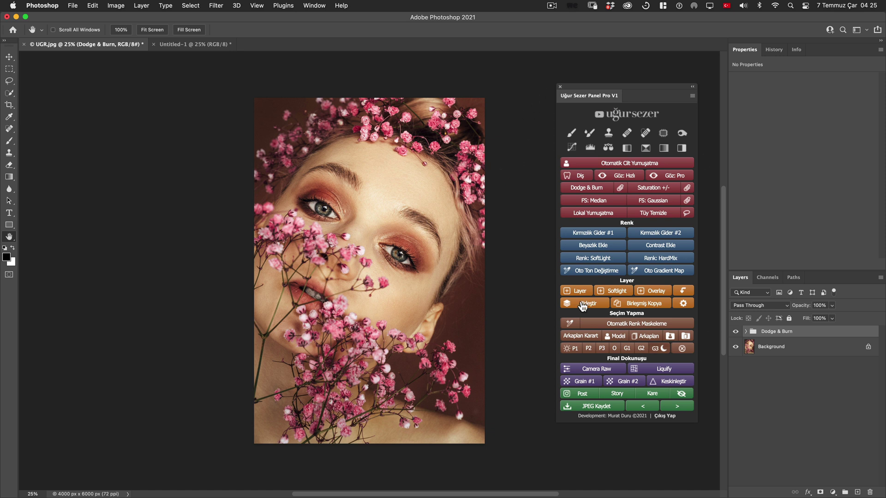
left_click(502, 249)
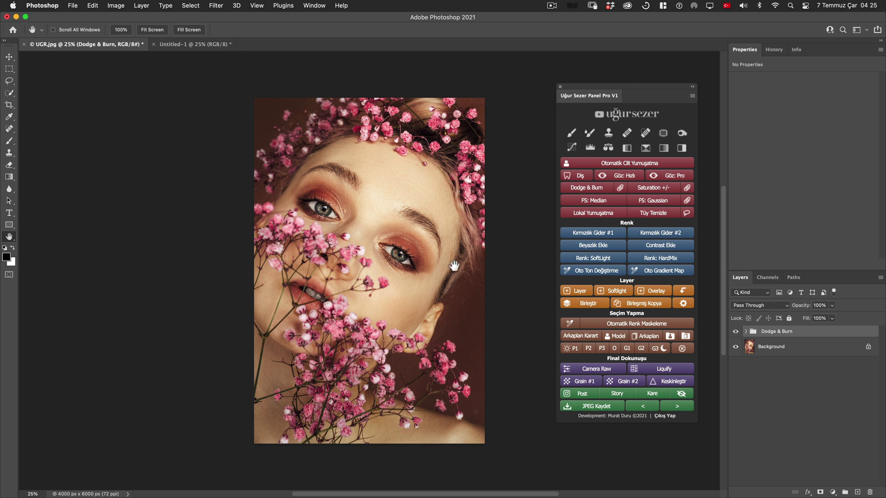